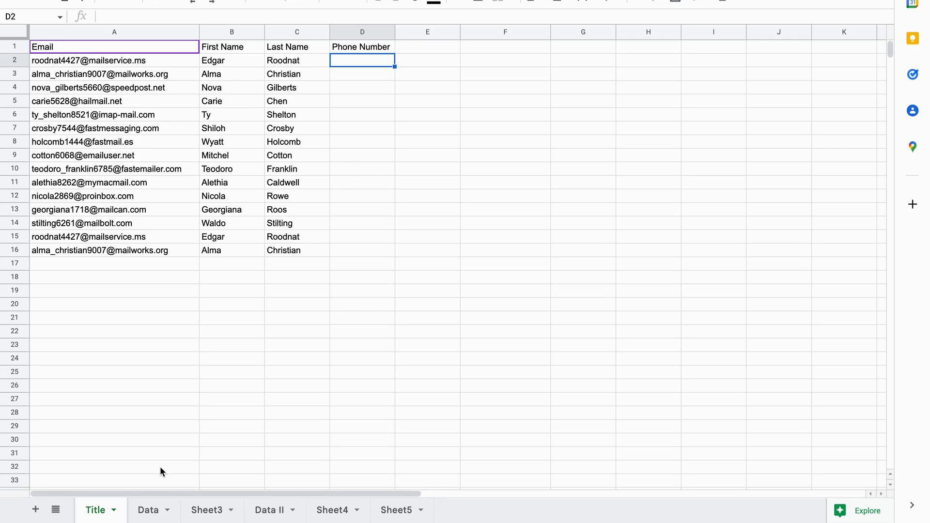
Look over the columns available on the Data sheet and return to the Title sheet.
left_click(145, 514)
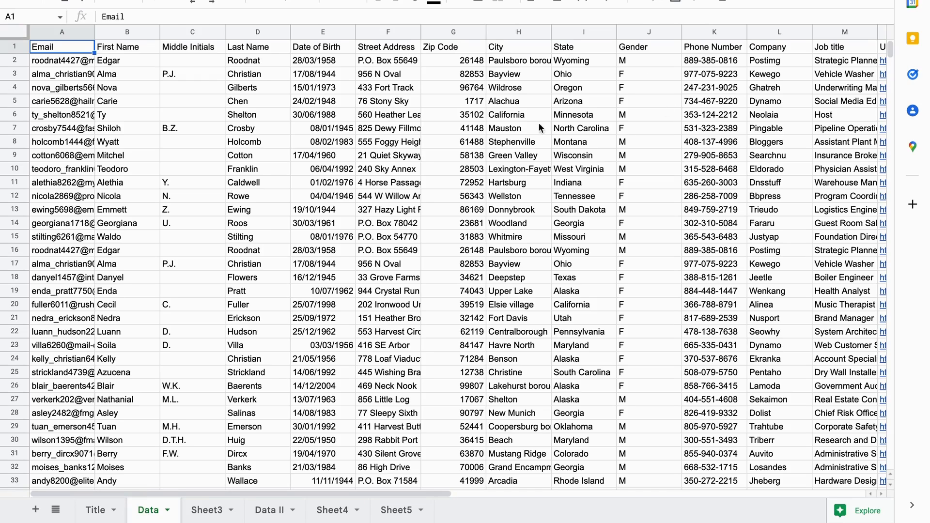
left_click(95, 510)
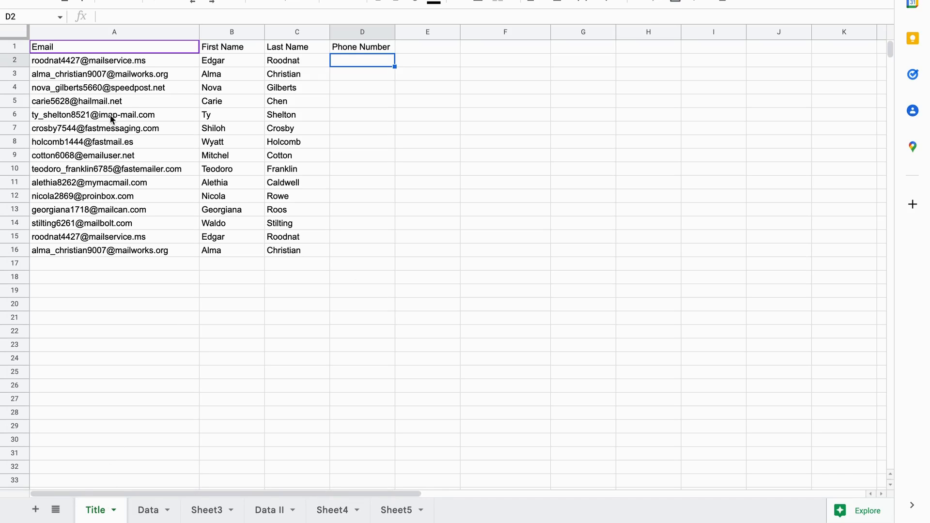
left_click(470, 170)
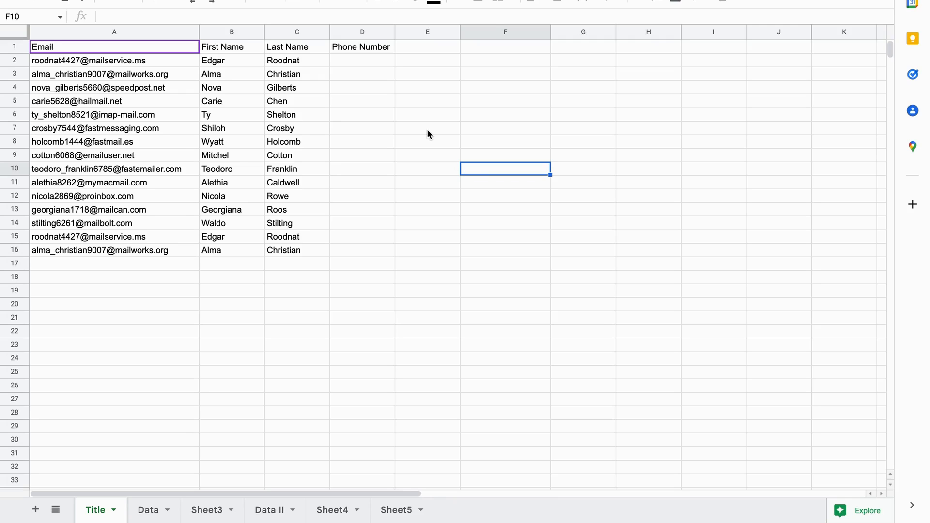
Start a VLOOKUP formula in D2 under Phone Number, using the last name in C2 as the search key.
left_click(377, 67)
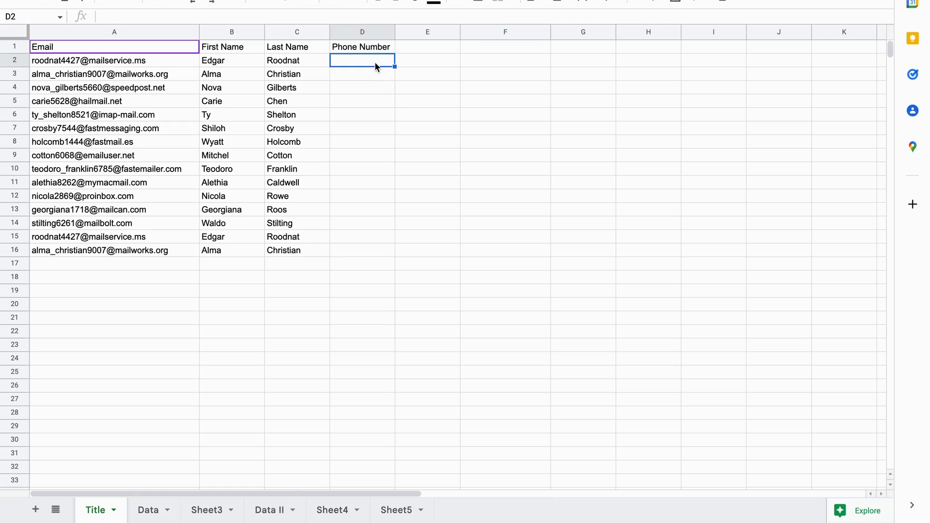
type("=")
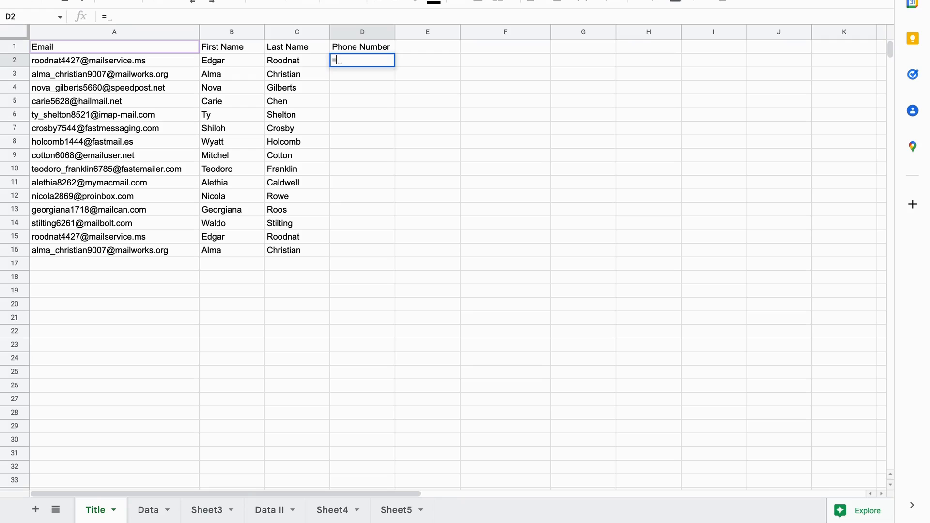
type("VL")
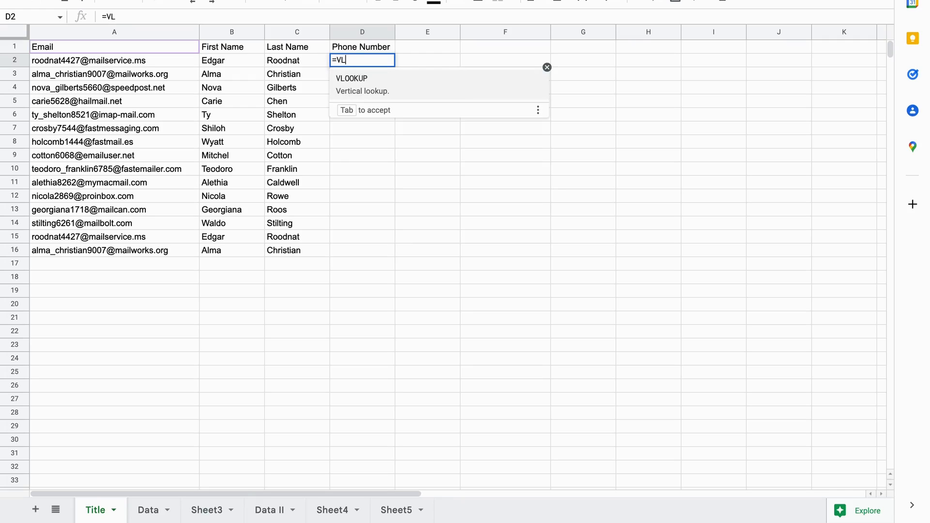
type("OOKUP(")
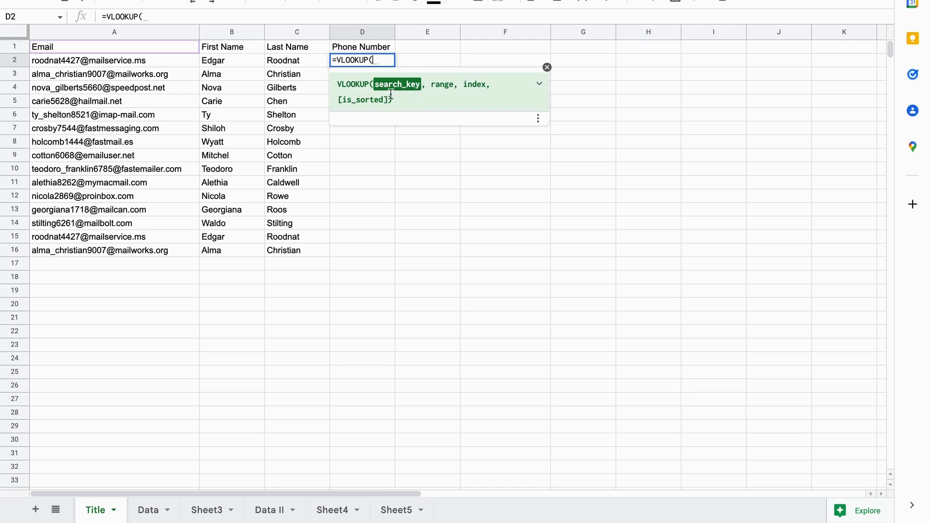
left_click(300, 62)
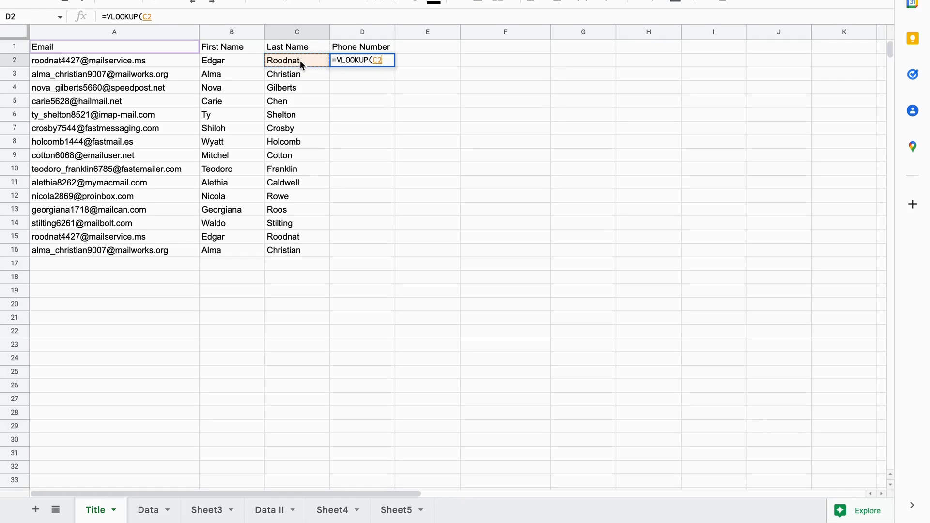
type(",")
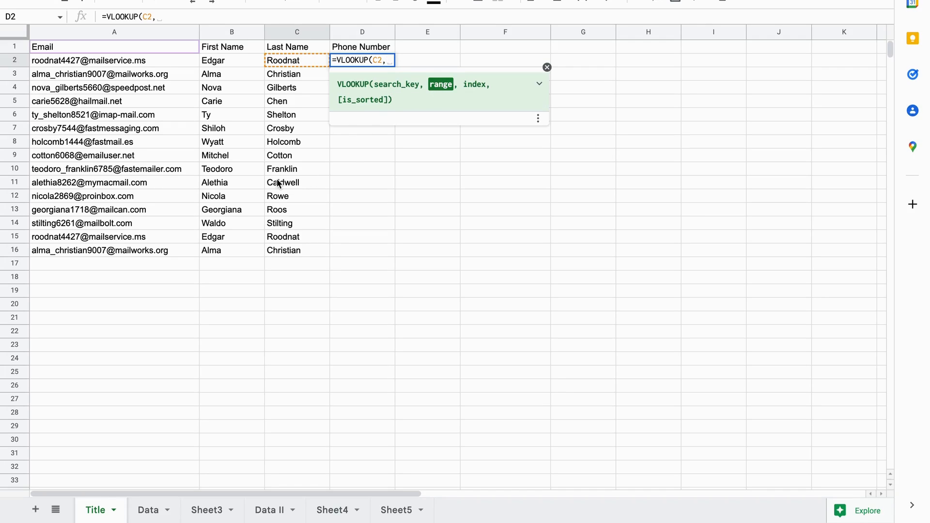
Set the VLOOKUP range to columns D through K of the Data sheet (Data!D:K).
left_click(149, 510)
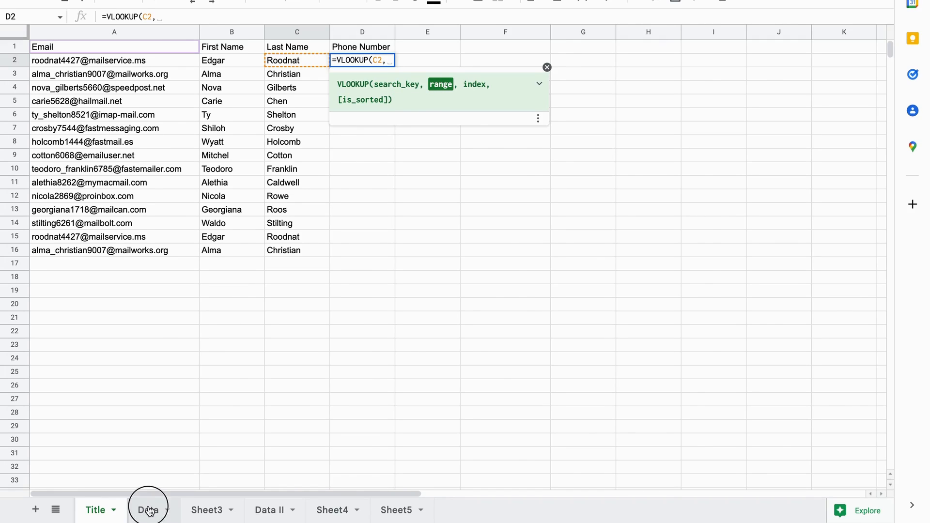
left_click(323, 156)
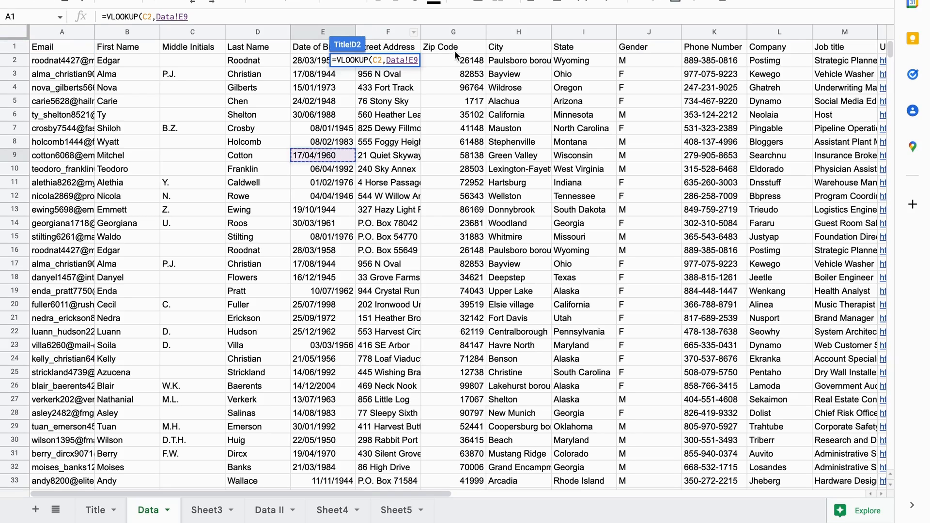
left_click_drag(256, 33, 708, 59)
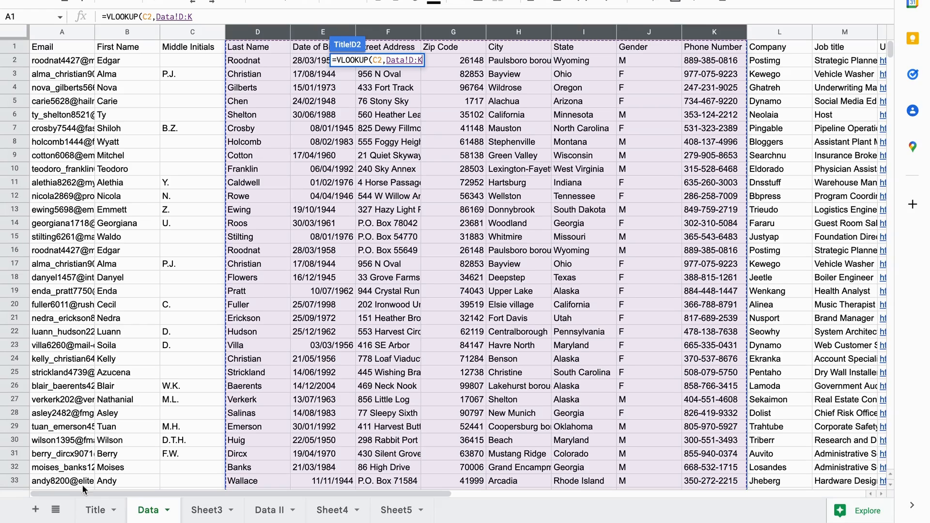
left_click(100, 509)
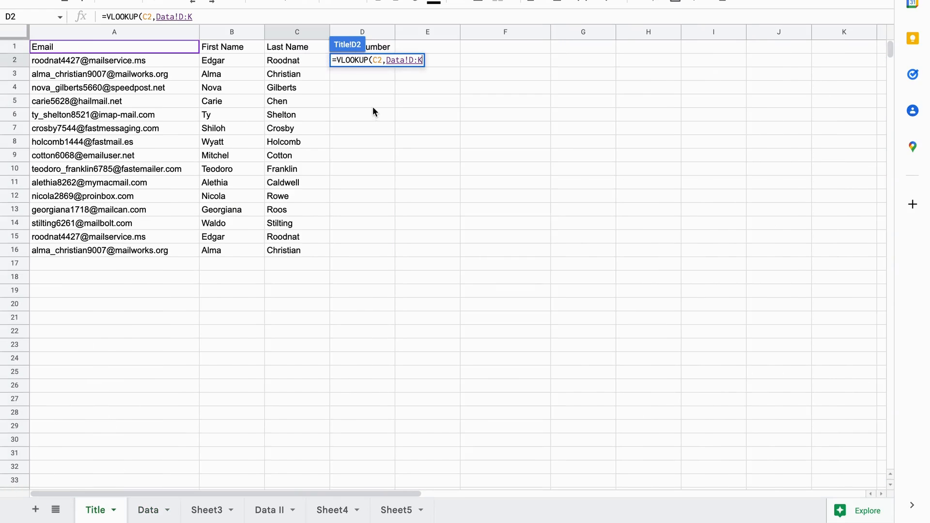
type(",")
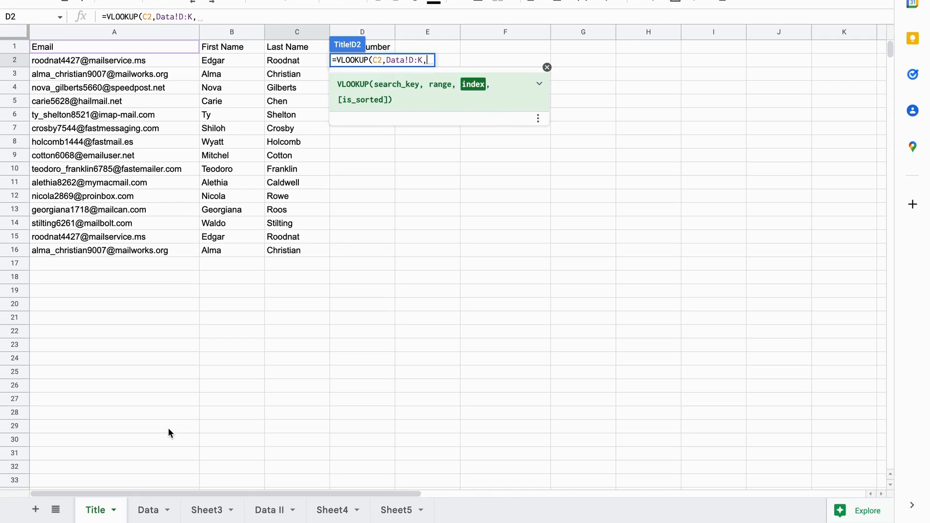
Set the lookup's column index to 8 and complete the formula in D2 of the Title sheet.
left_click(147, 510)
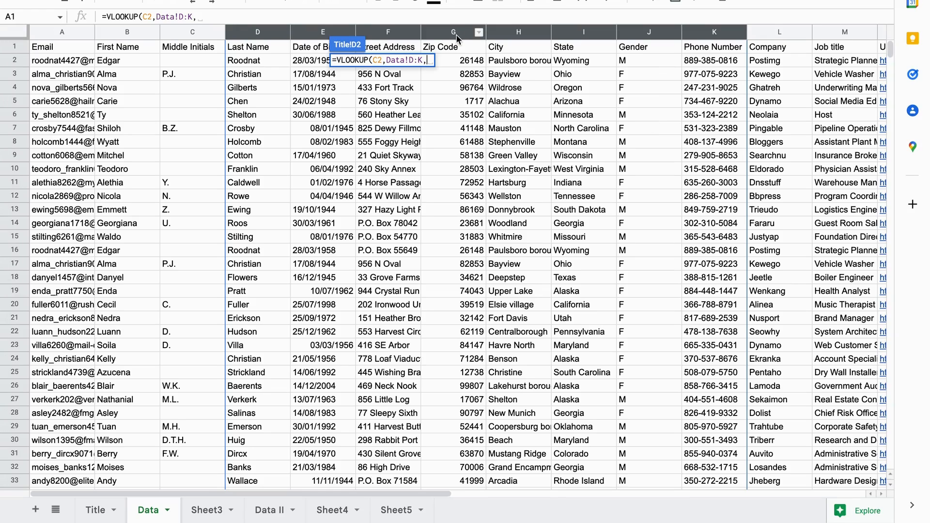
type("8")
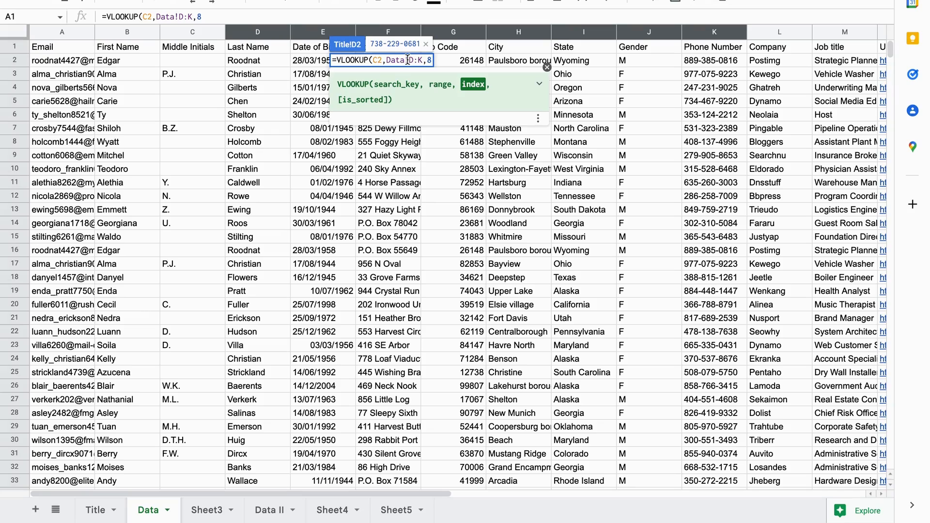
left_click(87, 517)
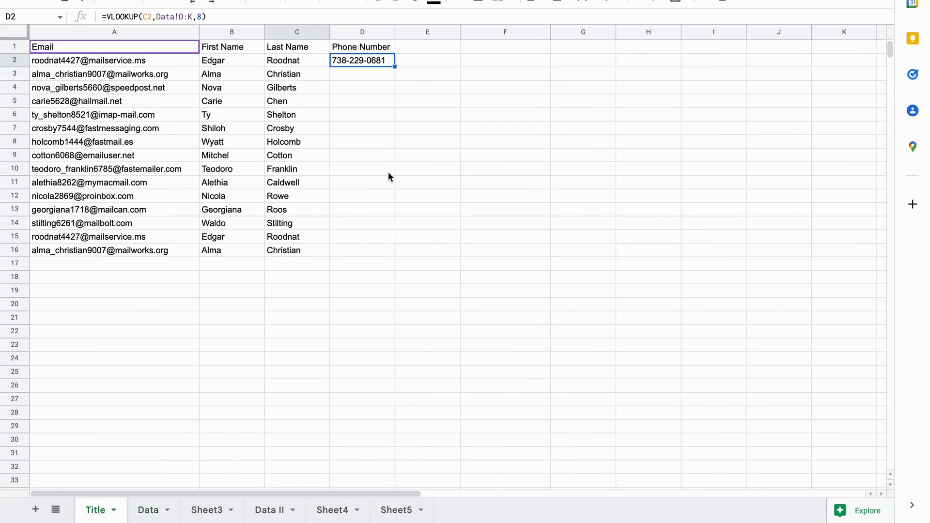
Add false as the is_sorted argument of the VLOOKUP formula in D2.
double_click(390, 59)
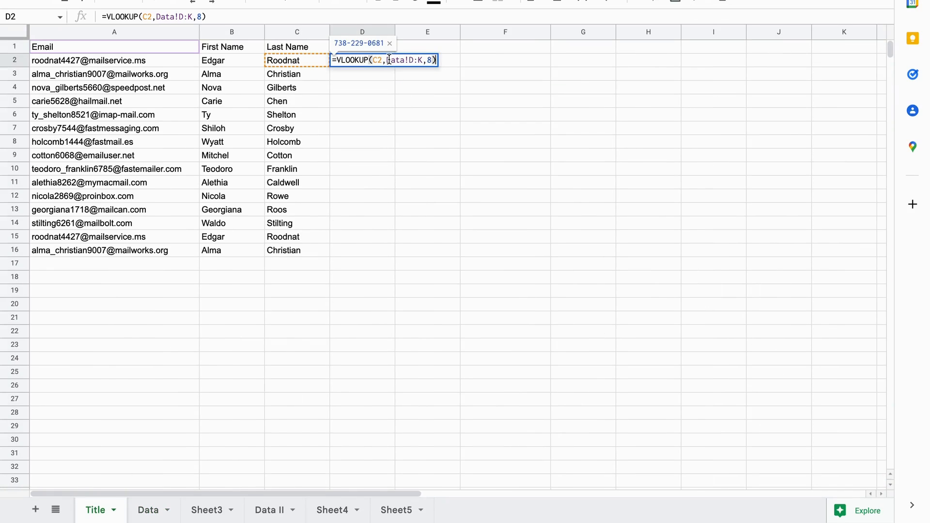
left_click(429, 62)
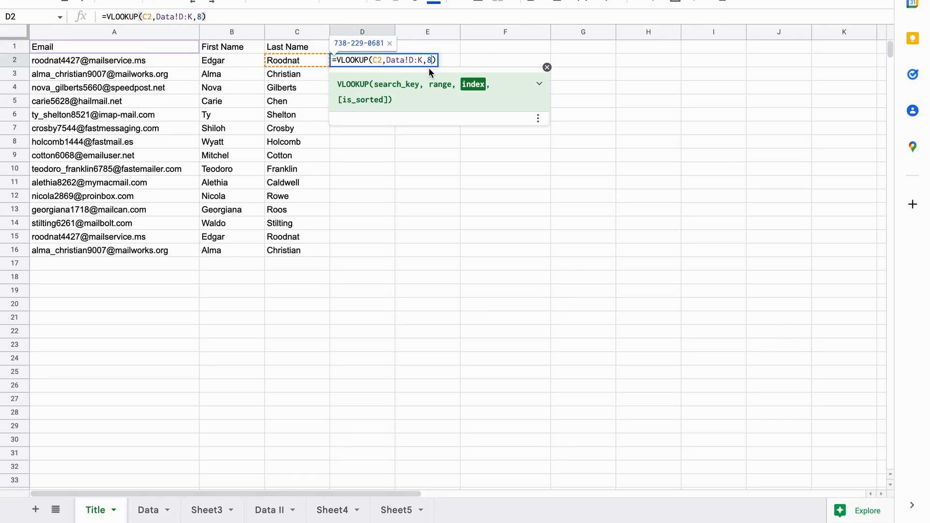
type(",")
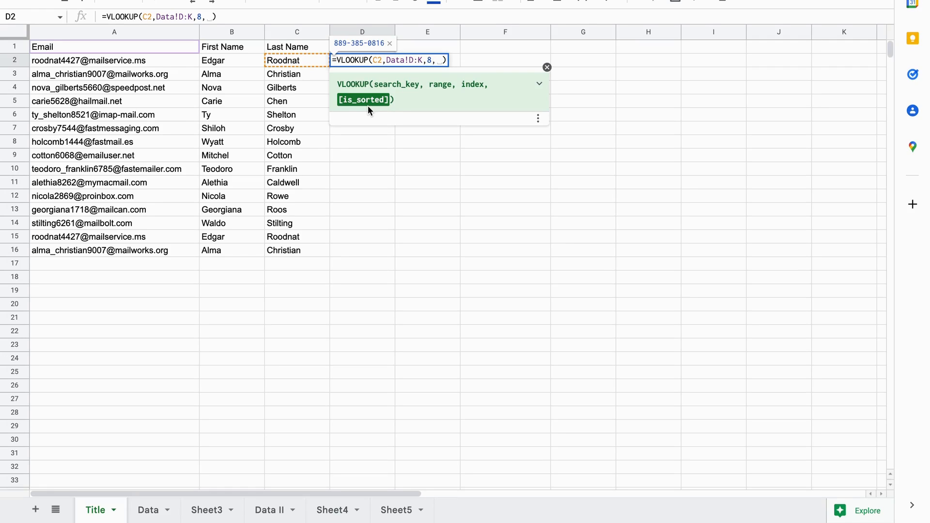
type("false")
key("Return")
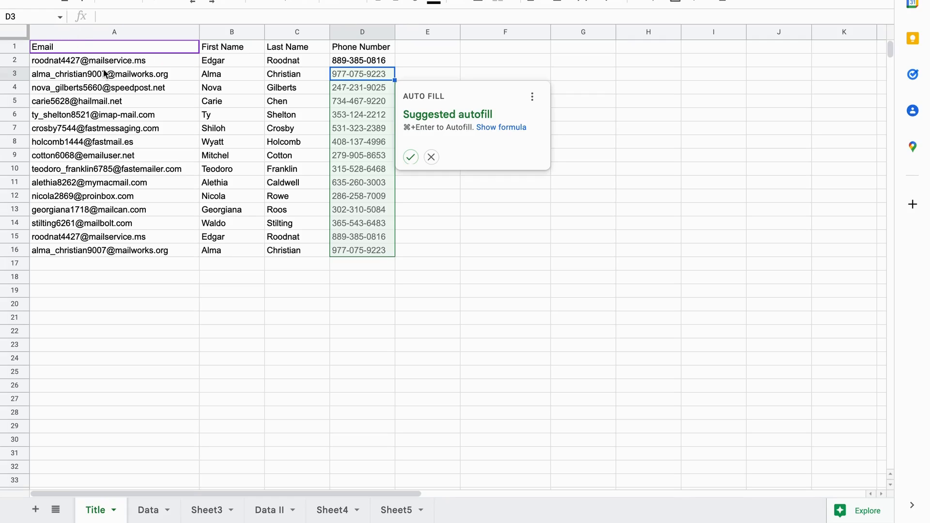
Accept the suggested autofill to extend the phone number lookup to D3:D16.
left_click(411, 157)
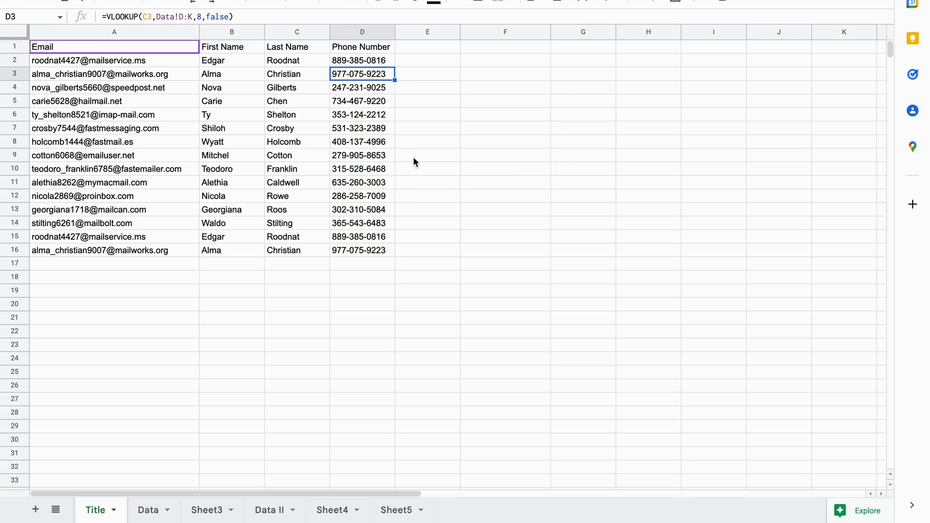
left_click(440, 166)
left_click_drag(385, 61, 391, 260)
left_click(437, 172)
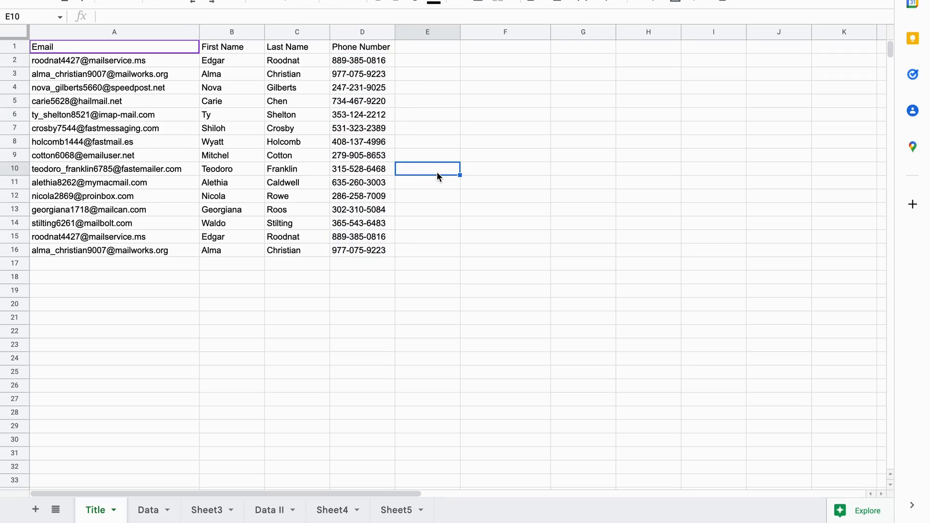
Compare the phone number in D2 of the Title sheet with cell K2 on the Data sheet, and return to the Title sheet.
left_click(382, 63)
key("ctrl+c")
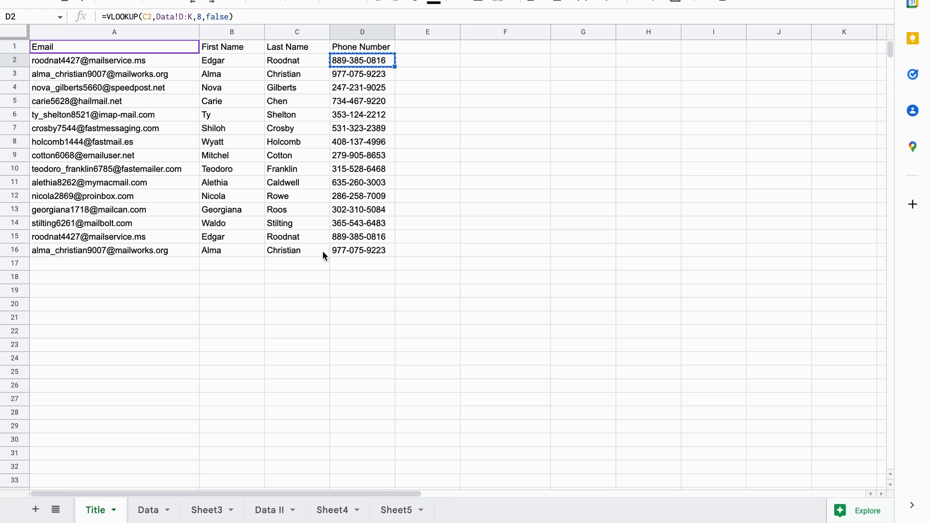
left_click(156, 514)
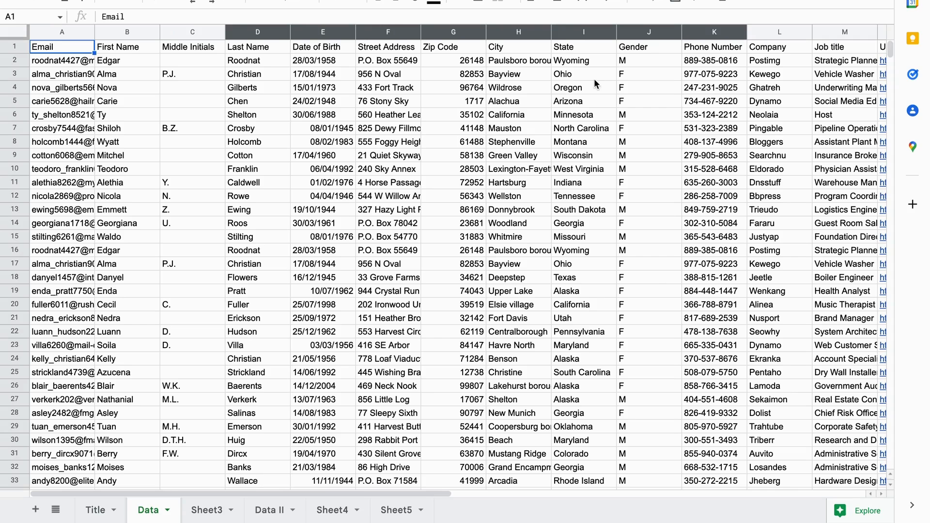
left_click(714, 61)
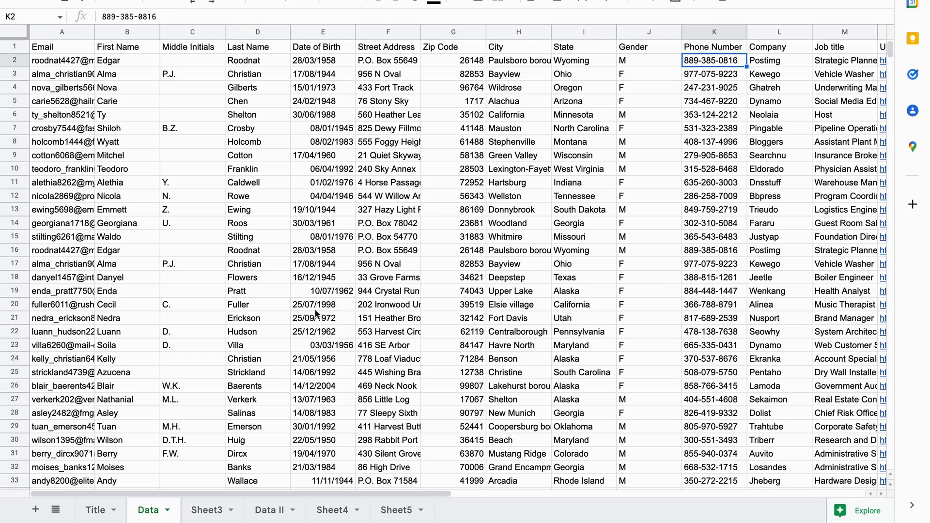
left_click(95, 510)
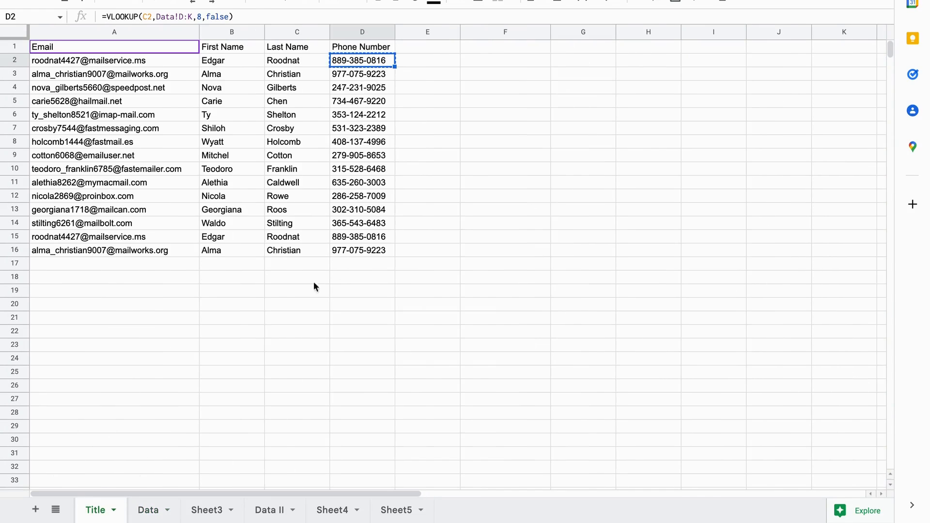
left_click(460, 252)
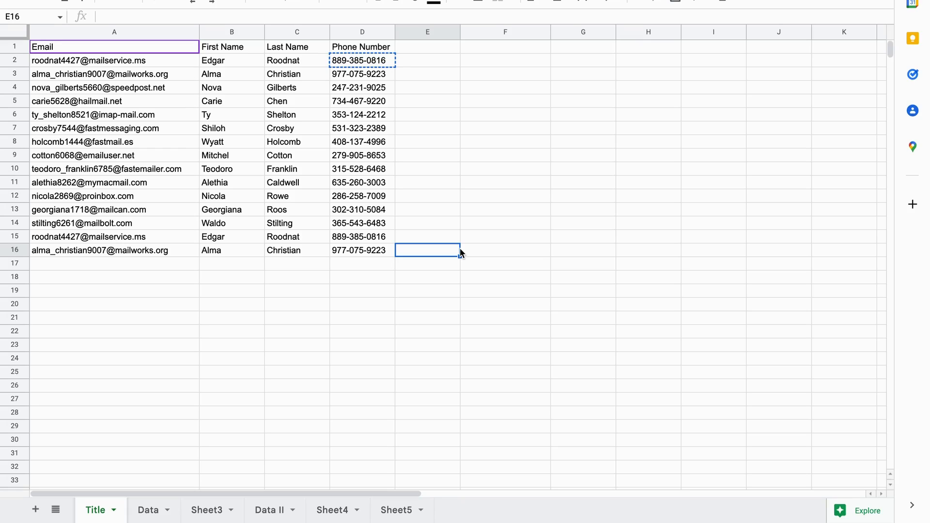
left_click(540, 151)
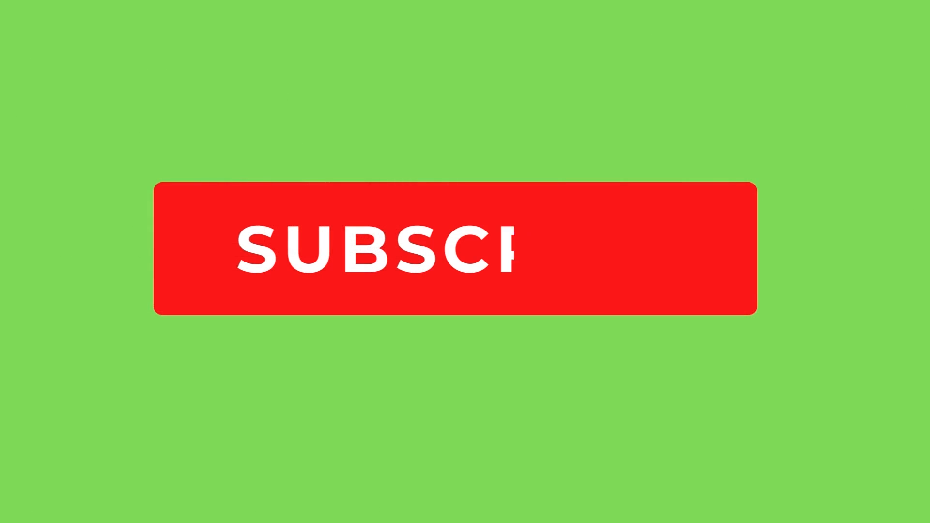